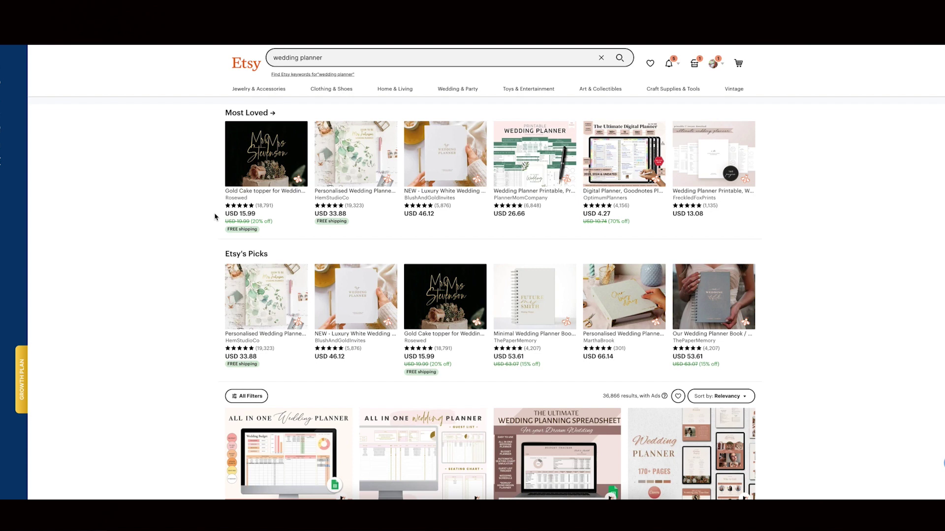
# Step: Find the "ALL IN ONE" Wedding Budget Spreadsheet listing among the wedding planner results and open it in a new tab
pyautogui.scroll(-1, 215, 217)
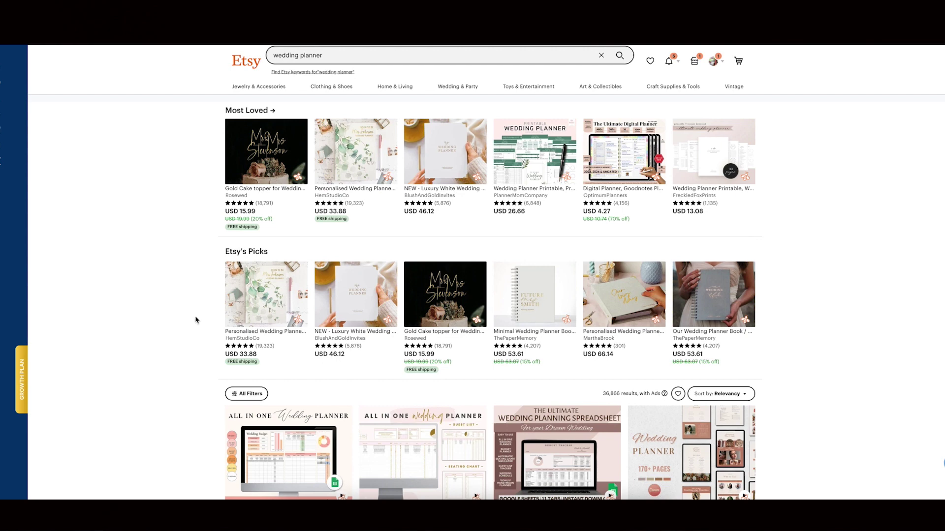
pyautogui.scroll(-3, 196, 320)
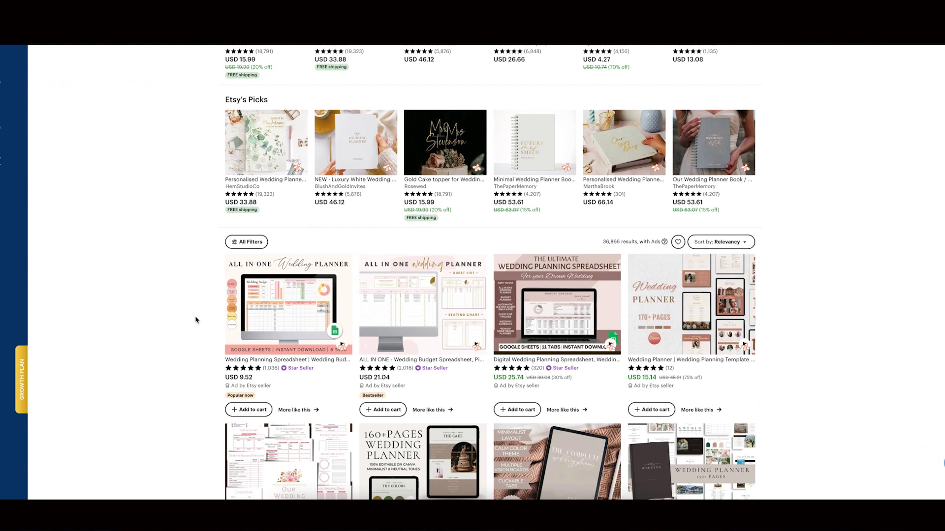
pyautogui.scroll(-2, 195, 320)
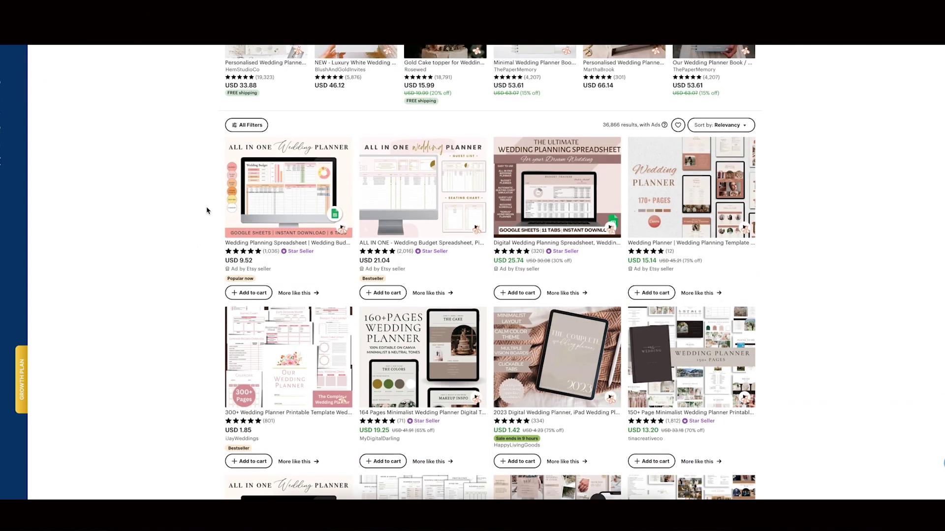
pyautogui.scroll(-1, 861, 337)
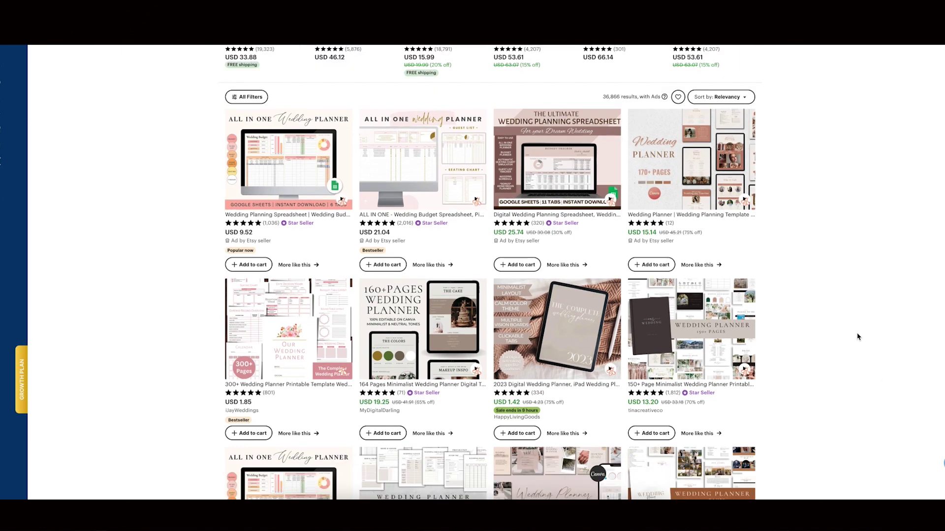
pyautogui.rightClick(435, 168)
pyautogui.click(435, 169)
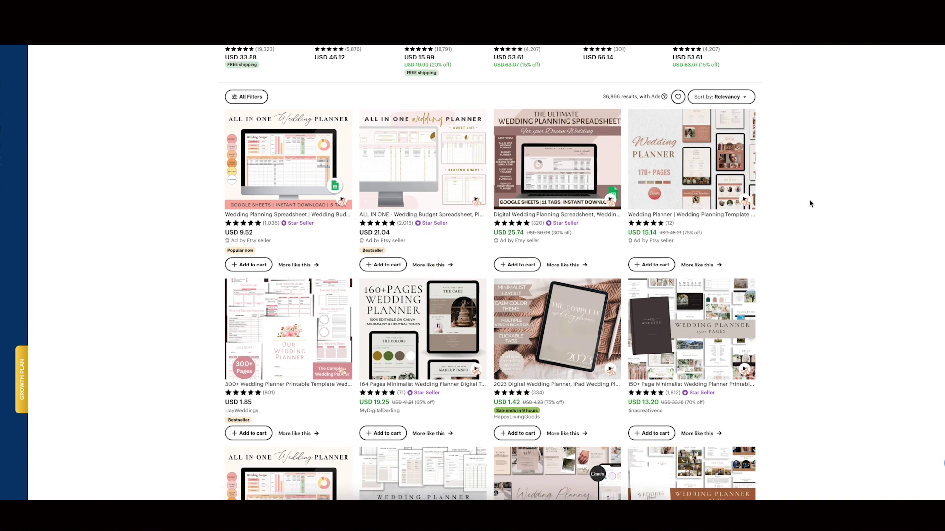
# Step: Open the Canva "Wedding Planner 170+ Pages" listing from the search results in a new tab
pyautogui.scroll(-1, 811, 203)
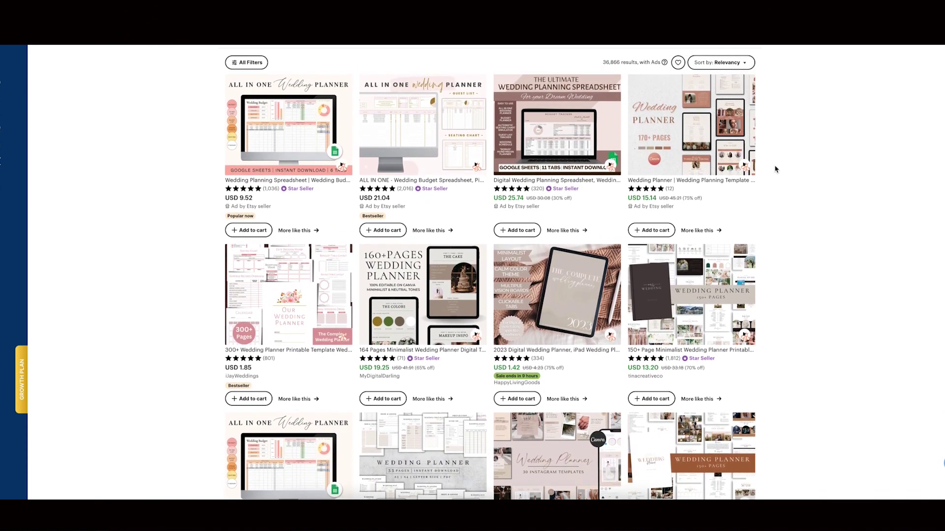
pyautogui.rightClick(676, 121)
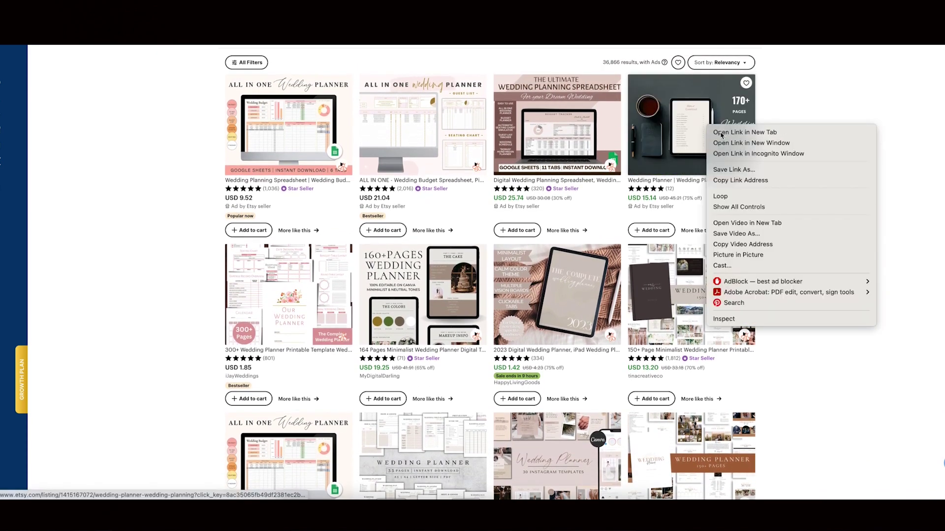
pyautogui.click(802, 128)
pyautogui.scroll(-1, 853, 153)
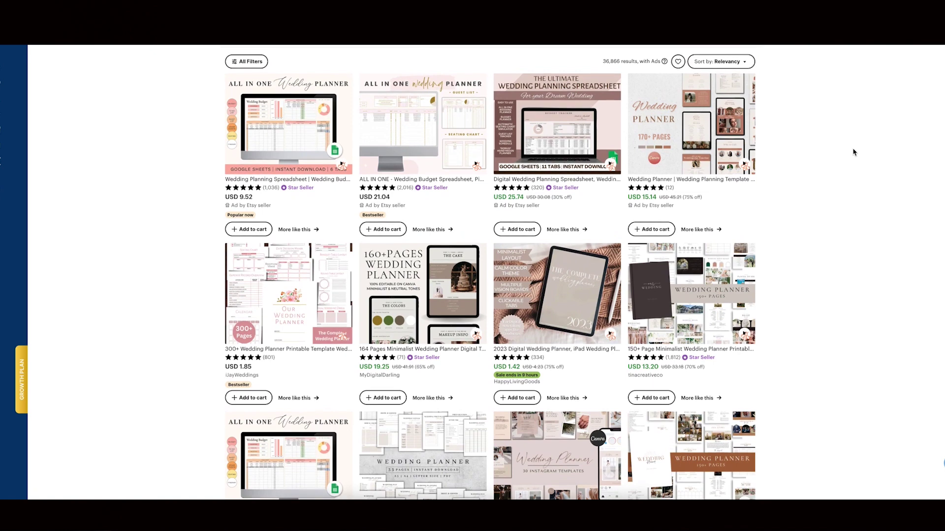
pyautogui.scroll(2, 854, 153)
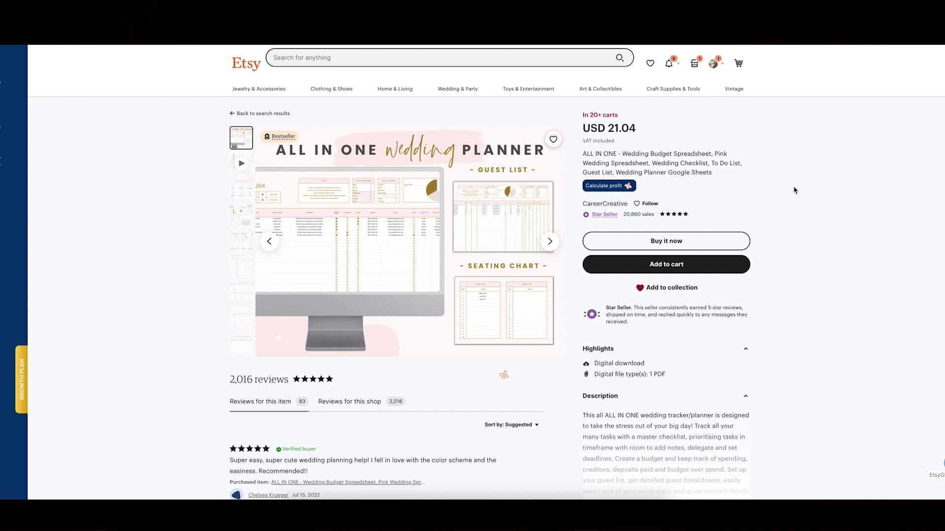
# Step: Open EverBee's product analytics for the all-in-one wedding planner listing and check its estimated monthly revenue
pyautogui.moveTo(34, 139)
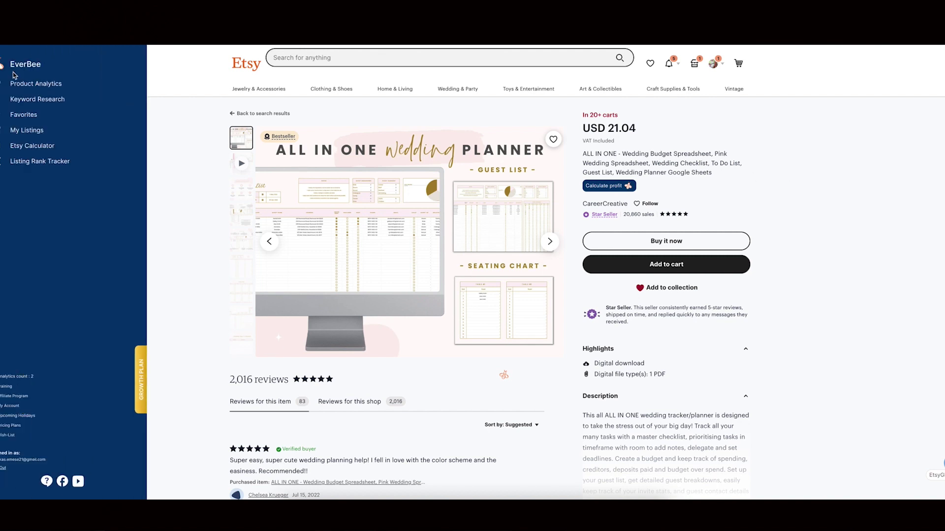
pyautogui.click(18, 86)
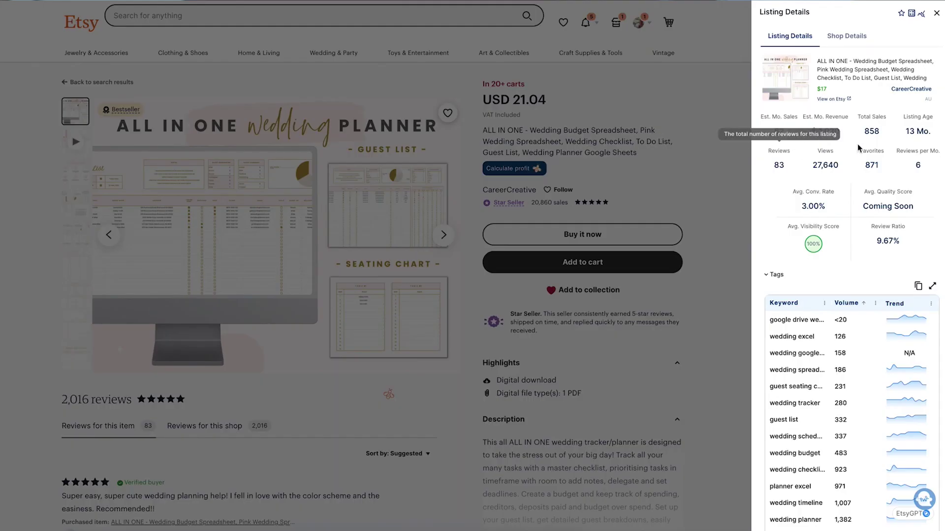
pyautogui.moveTo(834, 132)
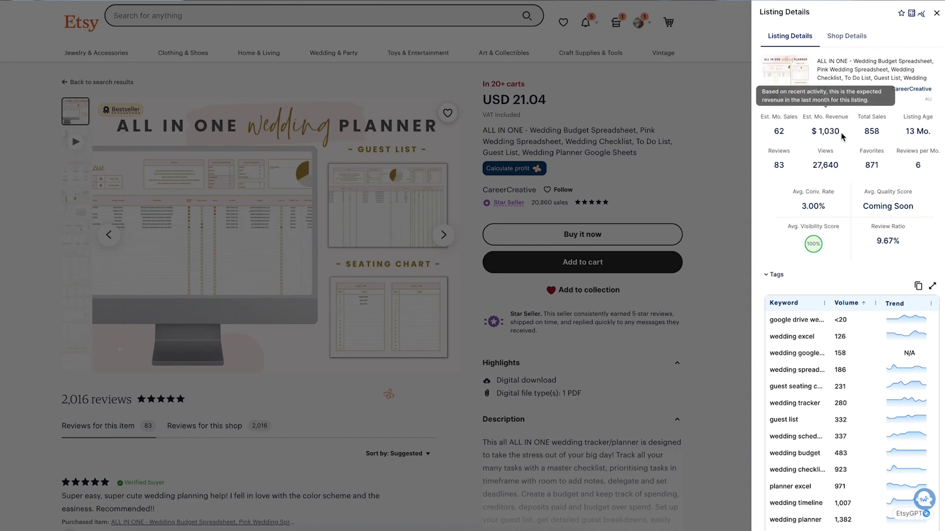
# Step: Sort the listing's tags by highest search volume, review them, and close the listing details
pyautogui.click(852, 301)
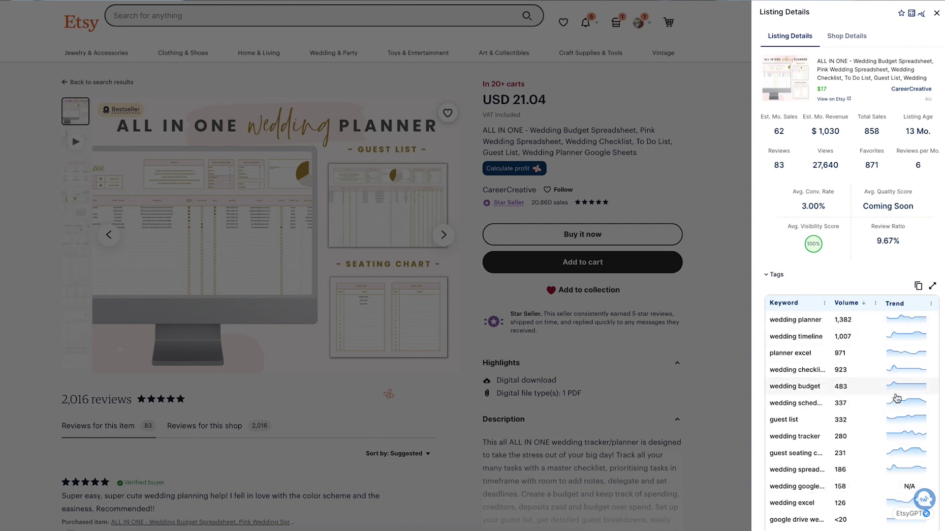
pyautogui.scroll(-5, 896, 398)
pyautogui.scroll(5, 897, 398)
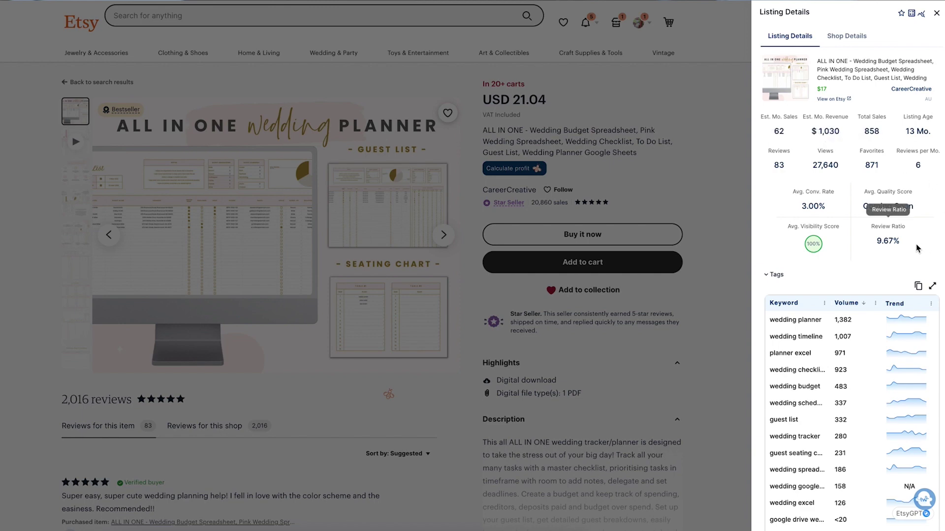
pyautogui.click(727, 266)
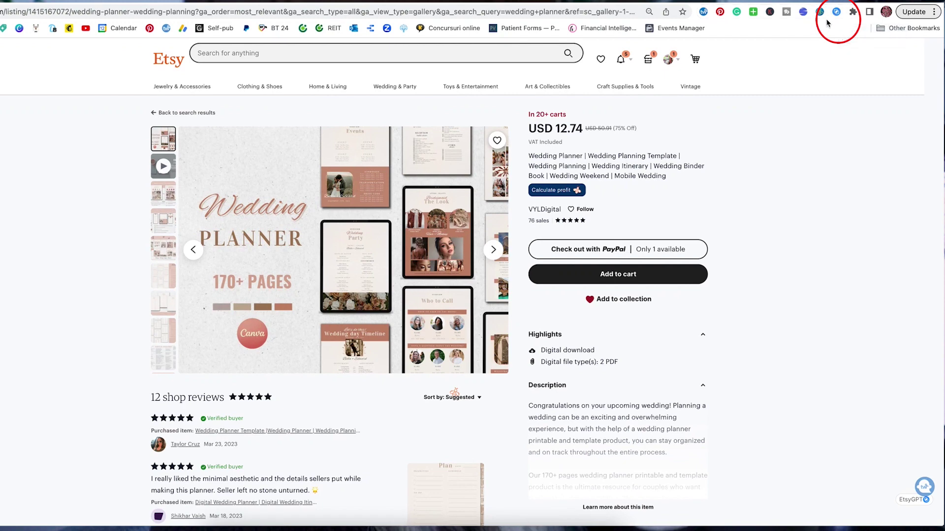
# Step: Open EtsyGPT's Title Generator for the 170+ page planner listing and enter "digital wedding planner" as the main keyword
pyautogui.click(837, 12)
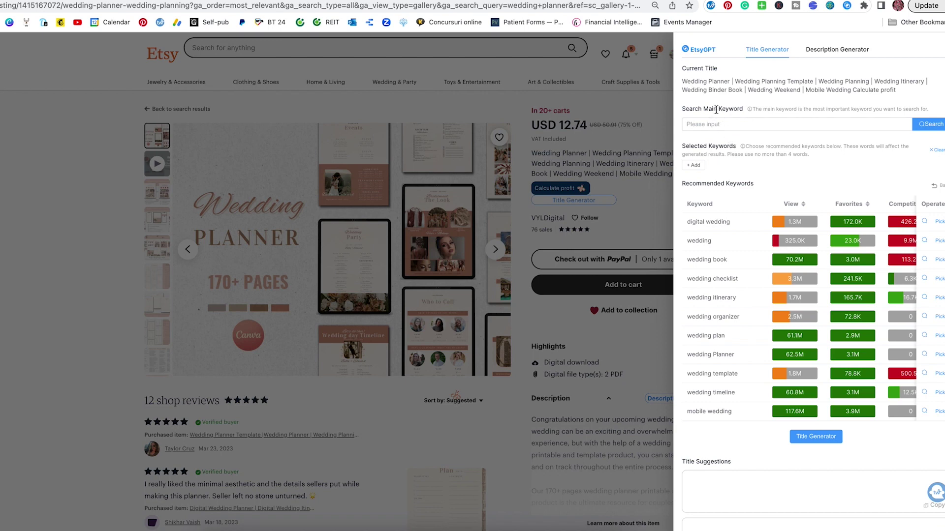
pyautogui.click(732, 130)
pyautogui.write('digital wedding planner')
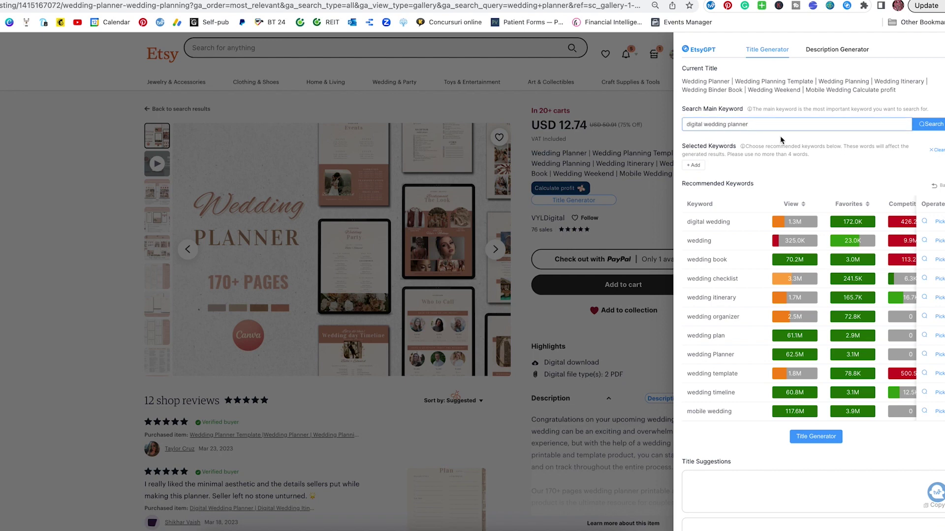
# Step: Compare the views, favorites and competition of the recommended keywords
pyautogui.scroll(-3, 840, 267)
pyautogui.scroll(3, 840, 267)
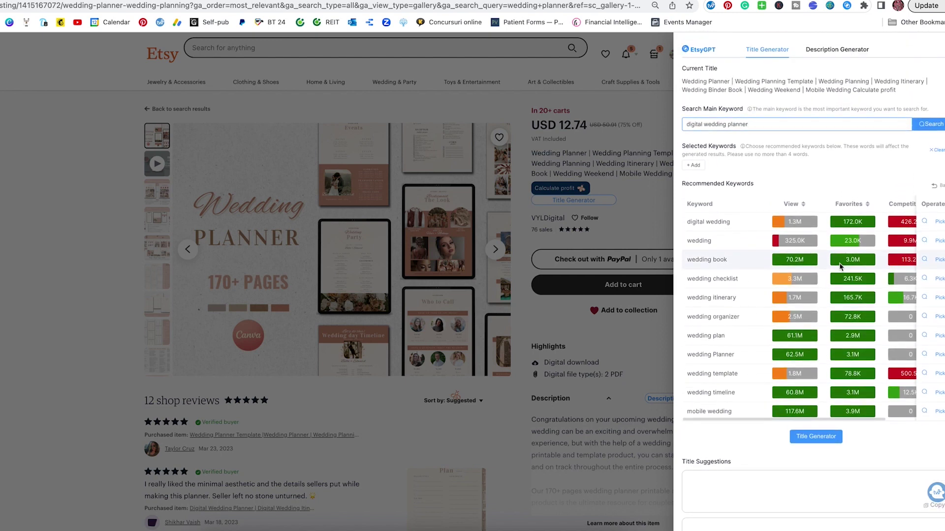
pyautogui.hscroll(2, 861, 268)
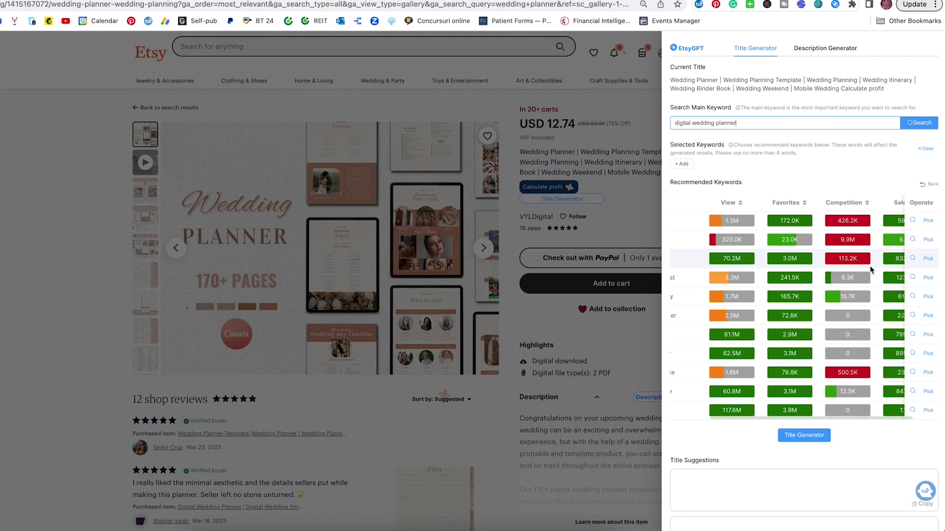
pyautogui.hscroll(-2, 869, 266)
pyautogui.hscroll(1, 869, 266)
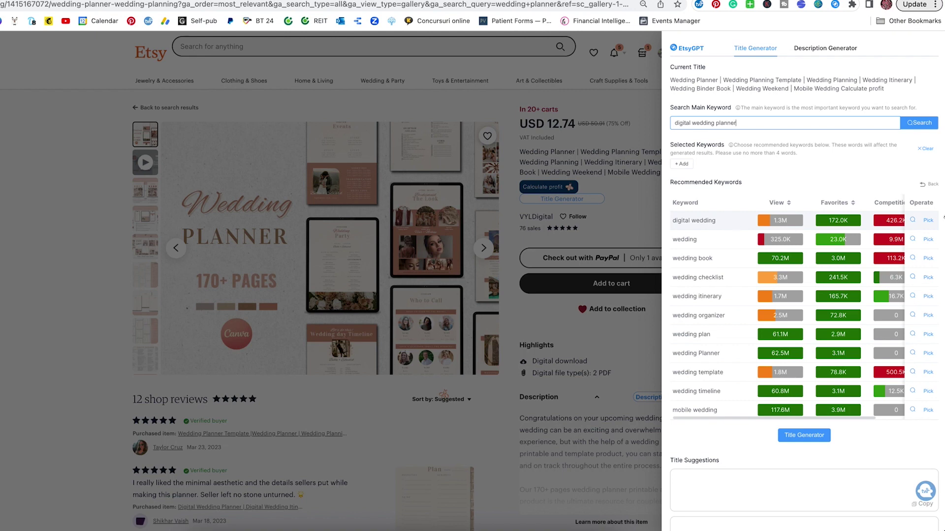
pyautogui.hscroll(3, 850, 222)
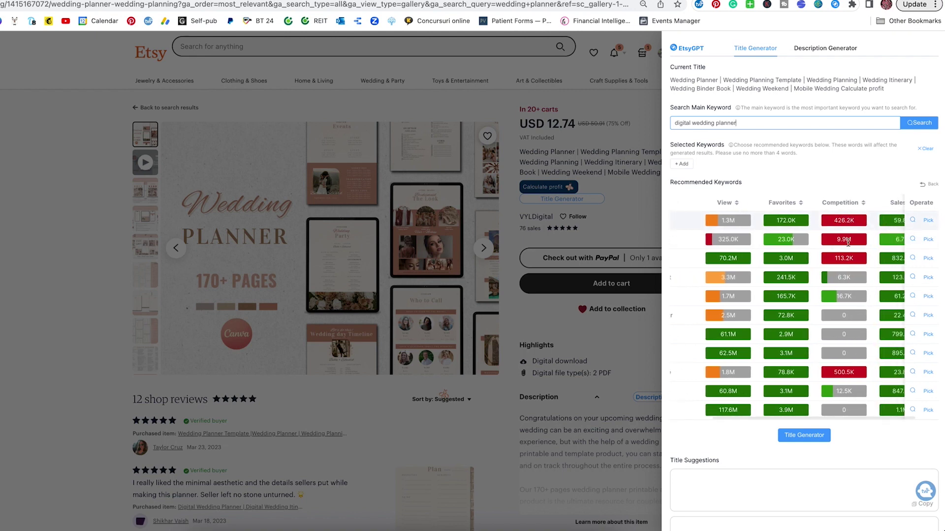
pyautogui.hscroll(-3, 811, 238)
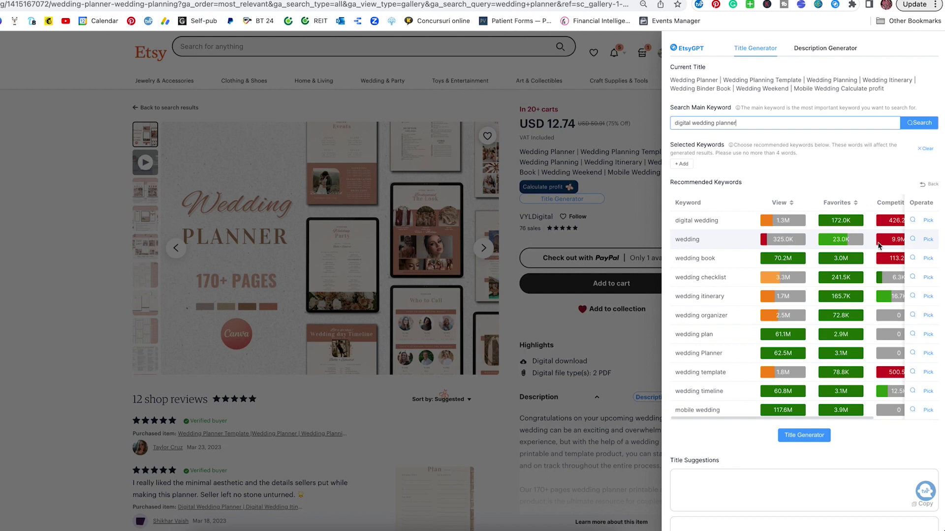
pyautogui.hscroll(2, 863, 241)
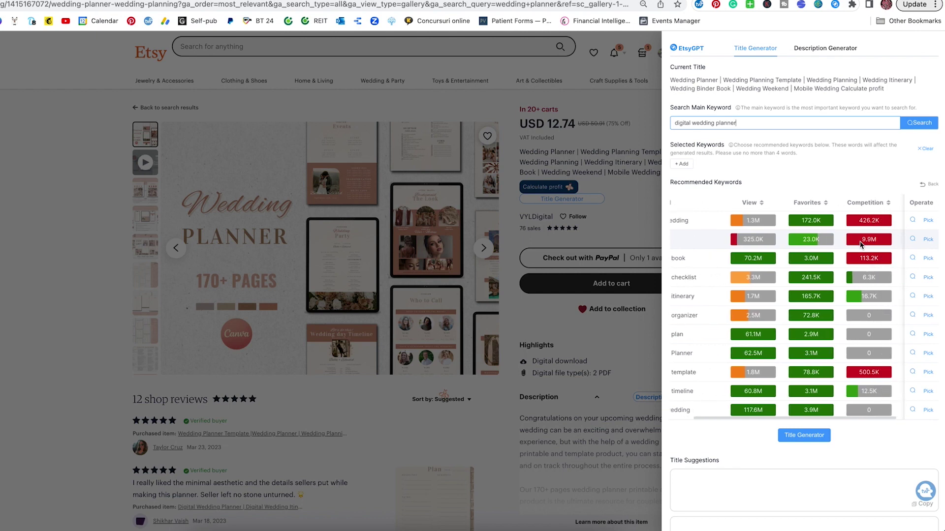
pyautogui.scroll(-2, 860, 244)
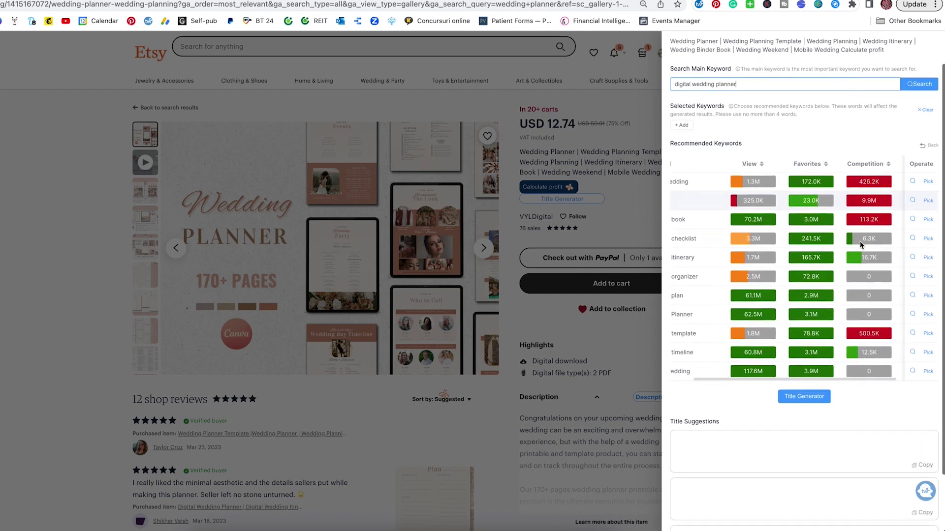
pyautogui.hscroll(-2, 860, 243)
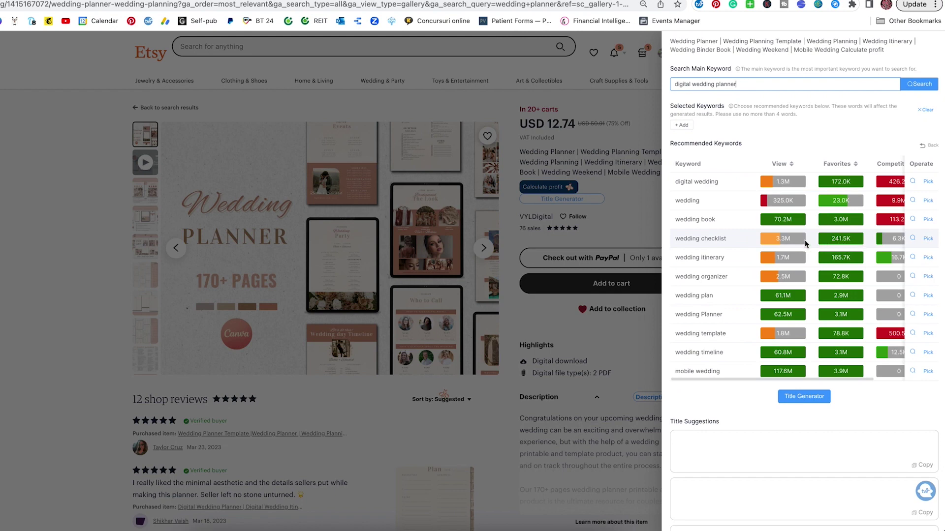
# Step: Select the recommended keywords wedding checklist, wedding itinerary, wedding timeline and mobile wedding for the title
pyautogui.click(929, 241)
pyautogui.click(929, 258)
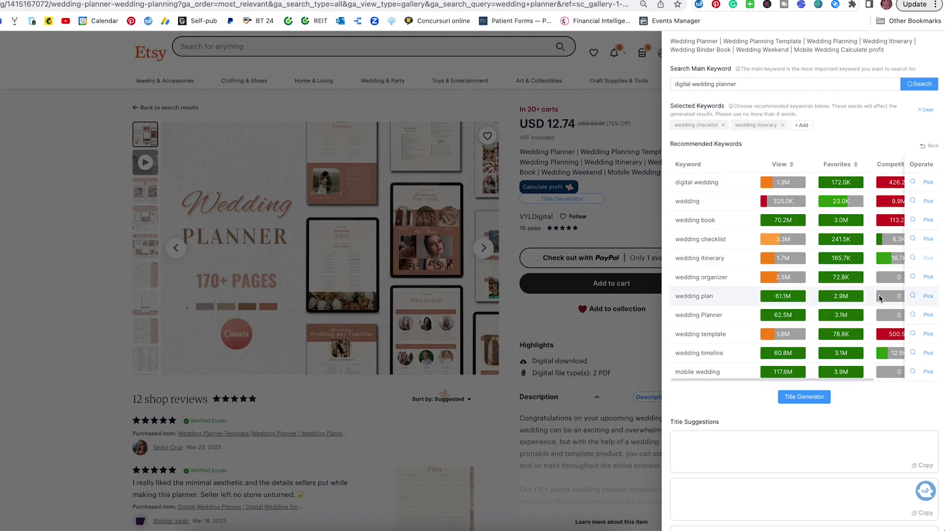
pyautogui.scroll(-2, 874, 300)
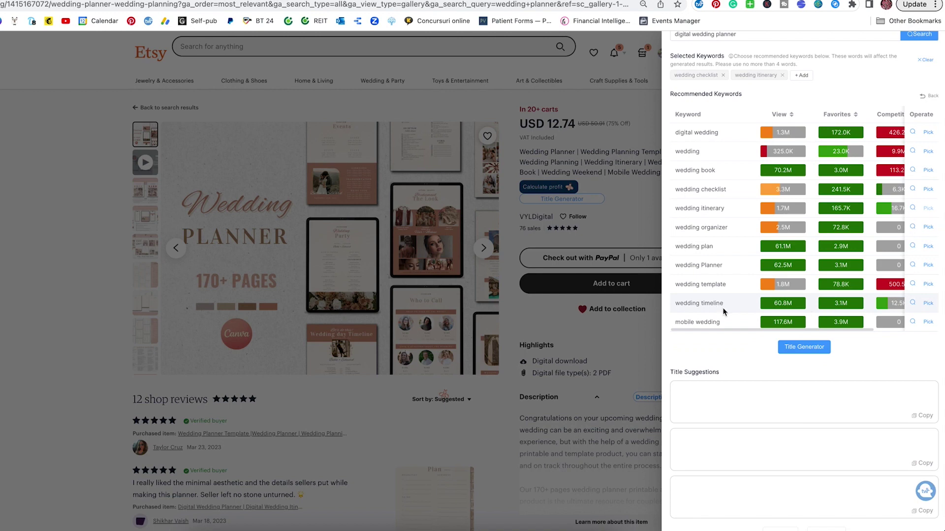
pyautogui.click(929, 303)
pyautogui.click(929, 322)
pyautogui.scroll(3, 683, 156)
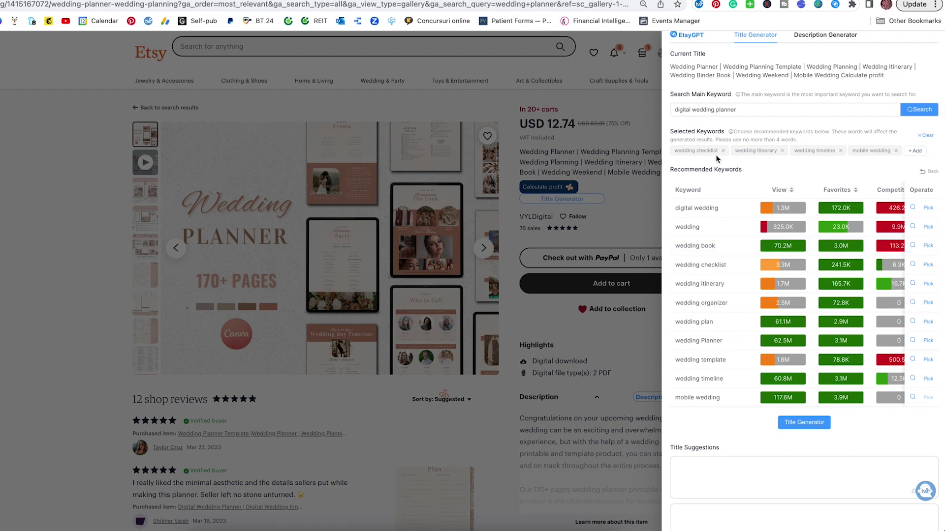
# Step: Add the custom keyword "goodnotes wedding" and generate title suggestions from the selected keywords
pyautogui.click(917, 152)
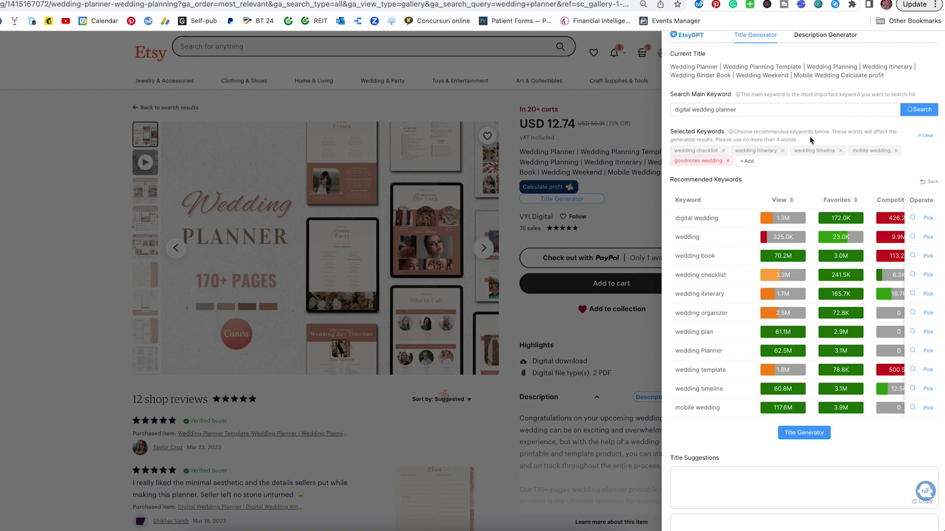
pyautogui.scroll(-2, 811, 140)
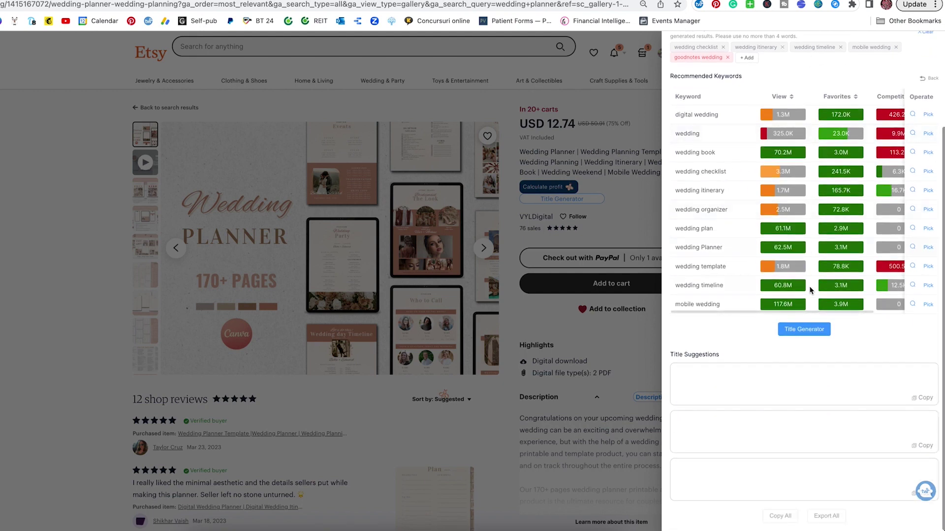
pyautogui.click(814, 332)
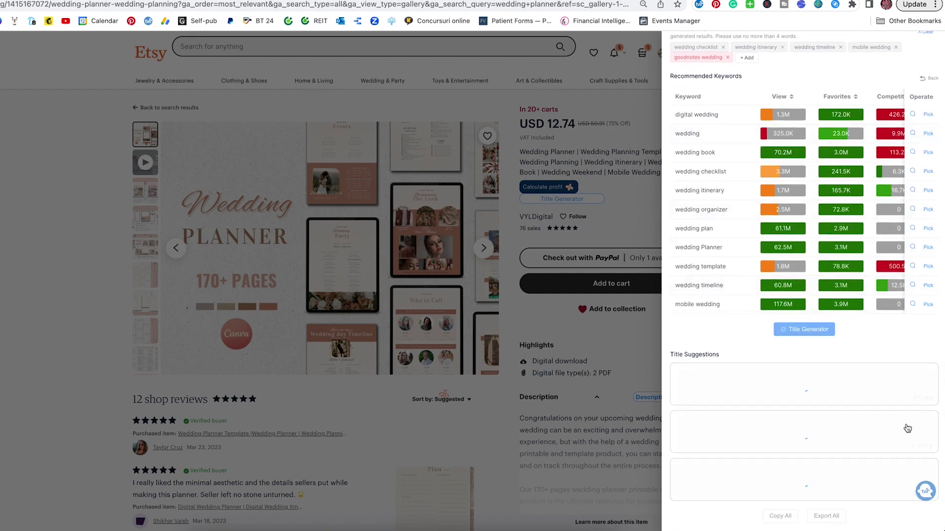
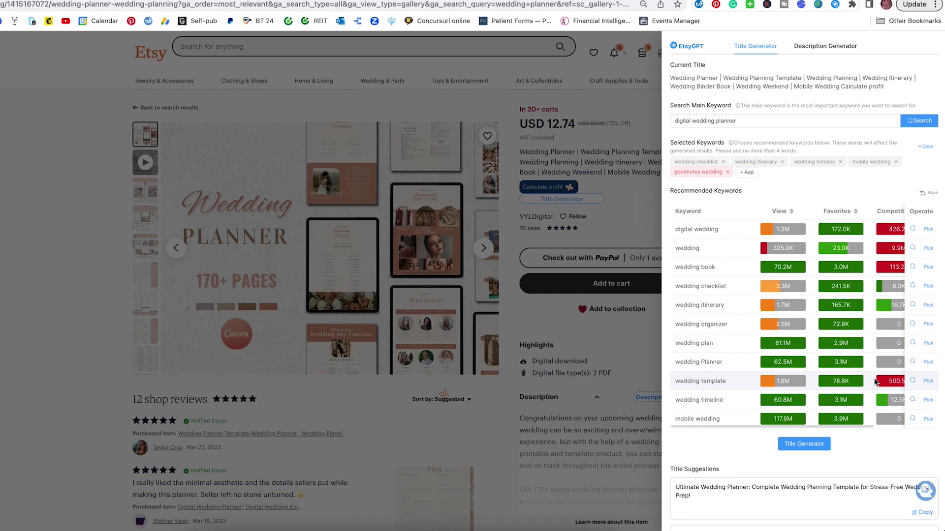
# Step: Switch to the Description Generator and enter "digital wedding planner" as its main keyword
pyautogui.scroll(1, 877, 383)
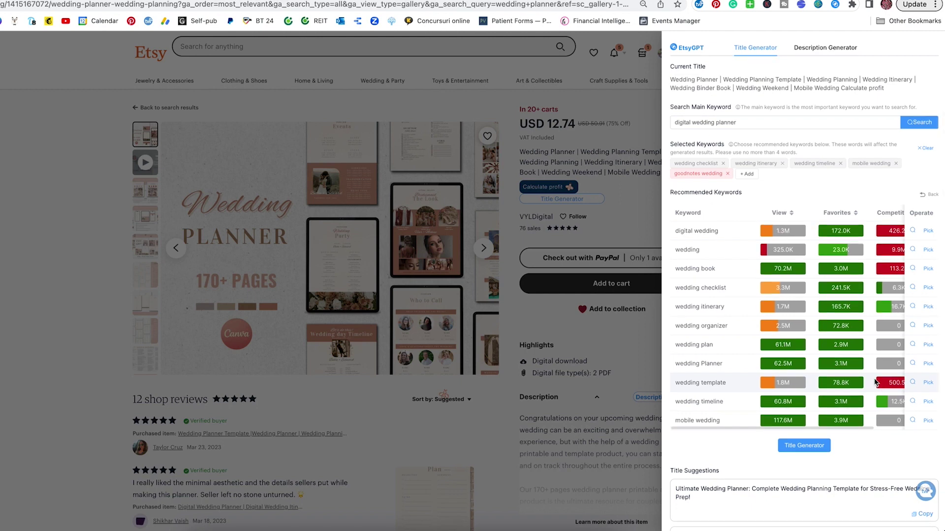
pyautogui.click(825, 48)
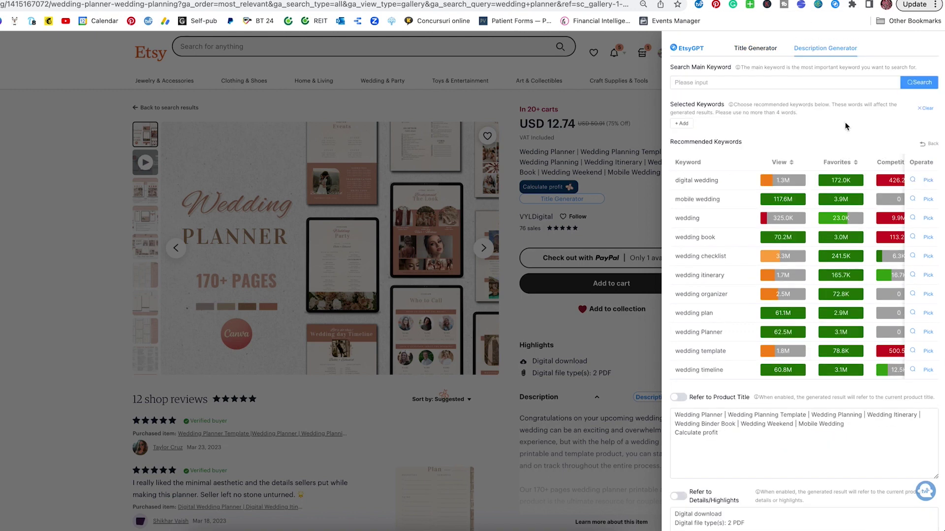
pyautogui.click(782, 82)
pyautogui.write('digital wedding planner')
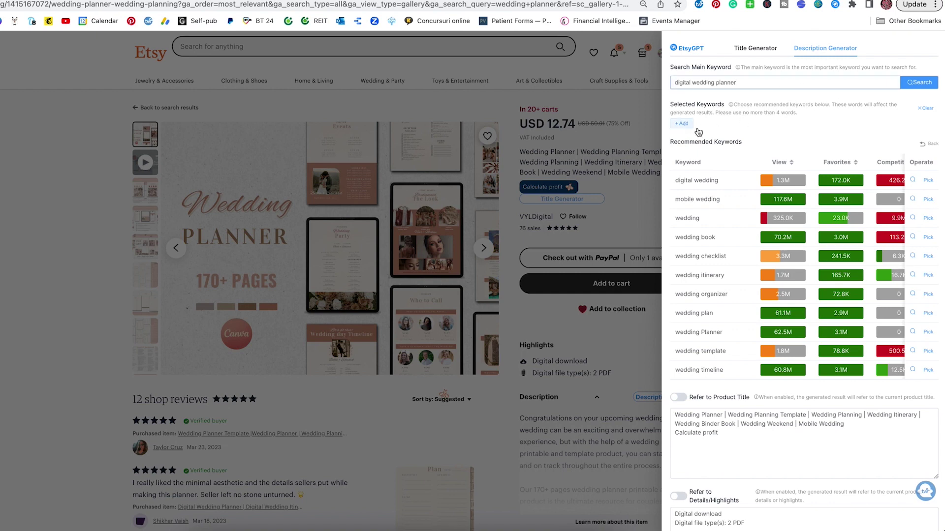
# Step: Select digital wedding, mobile wedding, wedding timeline, wedding Planner, wedding itinerary and wedding checklist as keywords, and enable referring to the product title
pyautogui.click(929, 371)
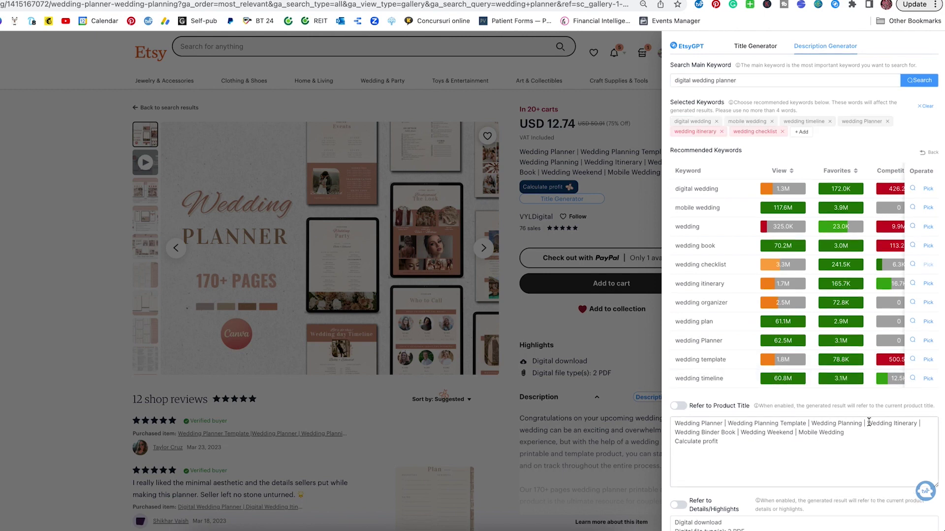
pyautogui.scroll(-5, 868, 422)
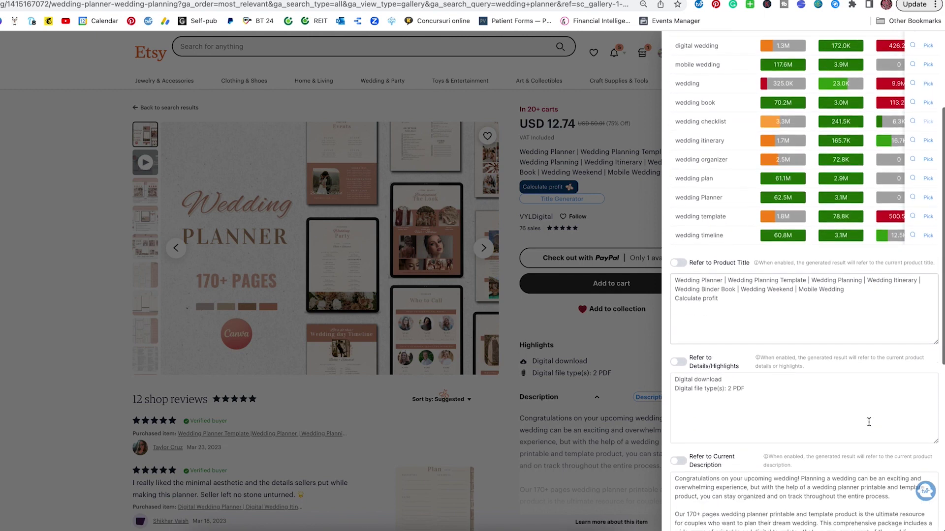
pyautogui.scroll(-2, 868, 422)
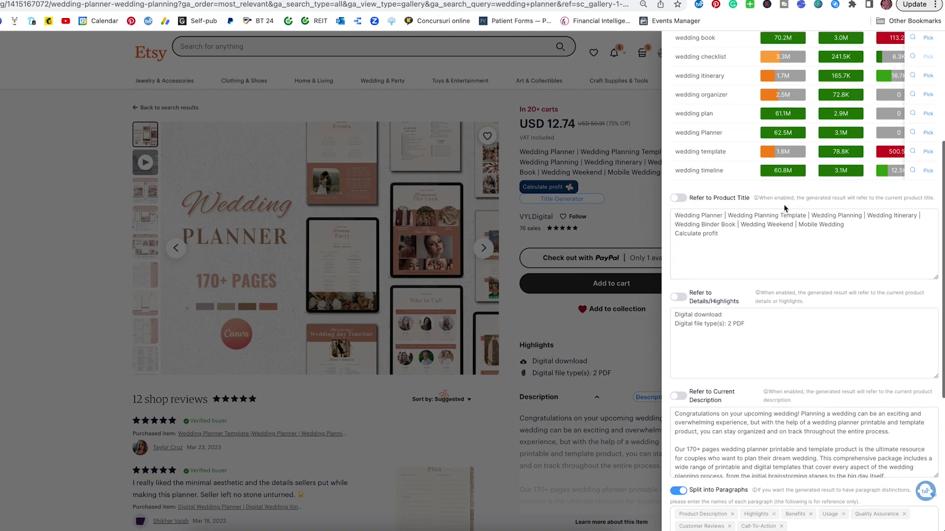
pyautogui.scroll(1, 777, 208)
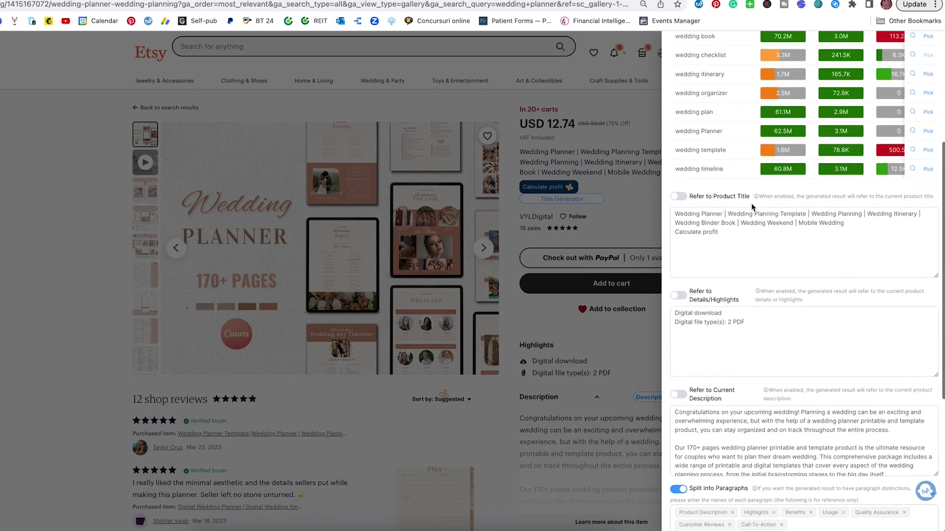
pyautogui.click(749, 202)
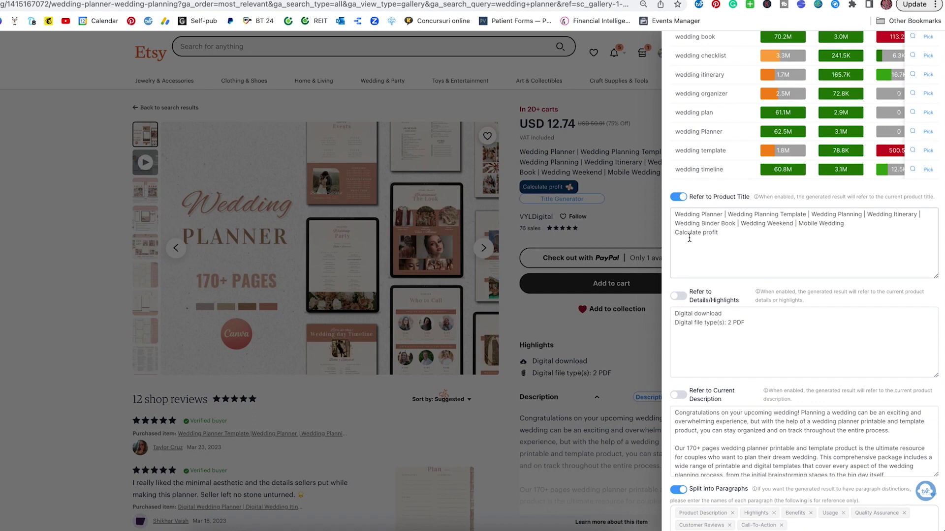
# Step: Review the remaining reference and paragraph options, and generate the description suggestions with Split into Paragraphs left on
pyautogui.scroll(-1, 702, 301)
pyautogui.scroll(-1, 701, 301)
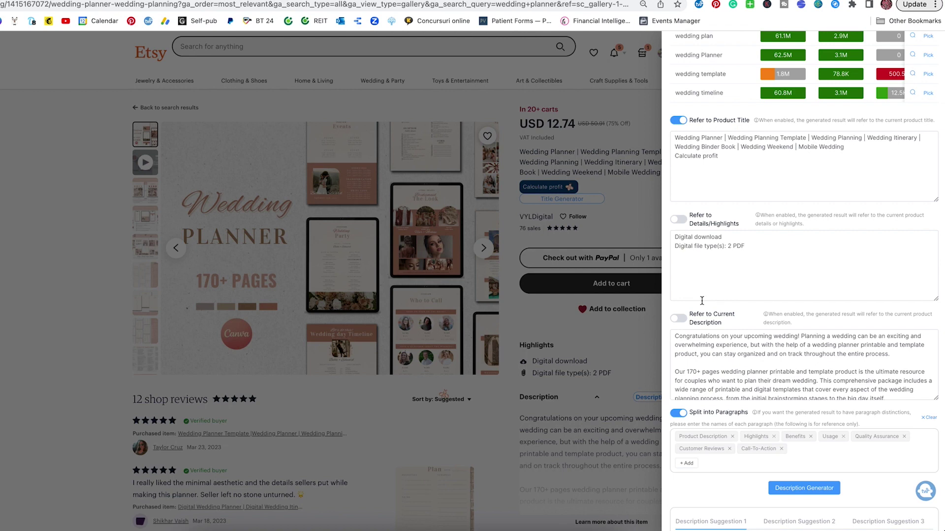
pyautogui.scroll(-2, 702, 301)
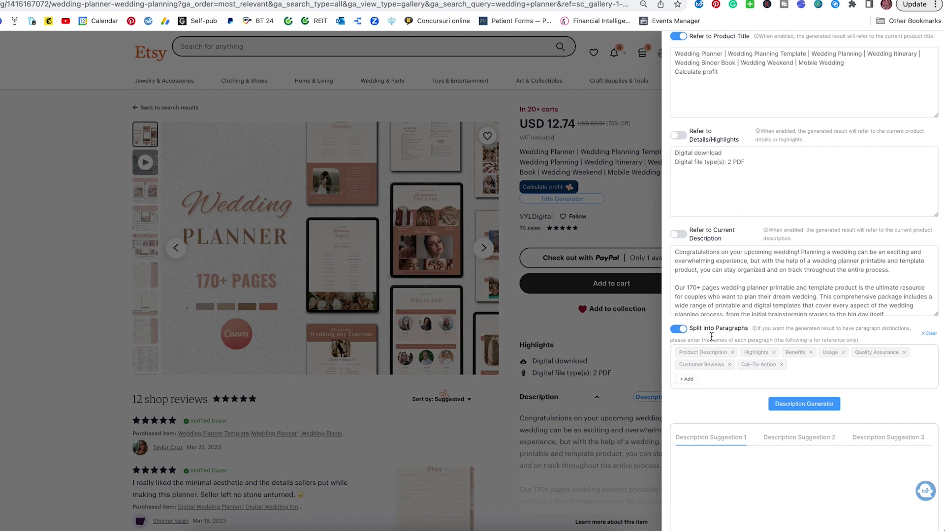
pyautogui.scroll(-4, 712, 337)
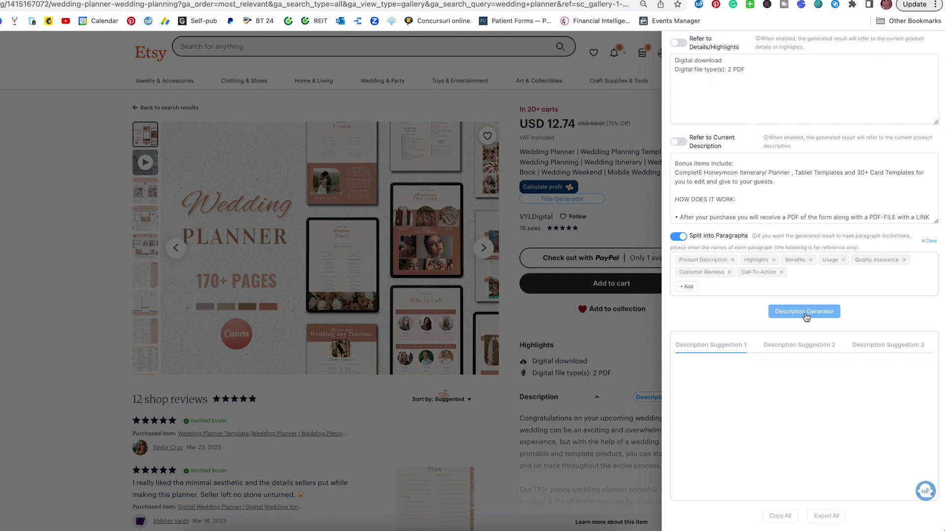
pyautogui.scroll(1, 810, 315)
pyautogui.scroll(-1, 810, 314)
pyautogui.click(810, 313)
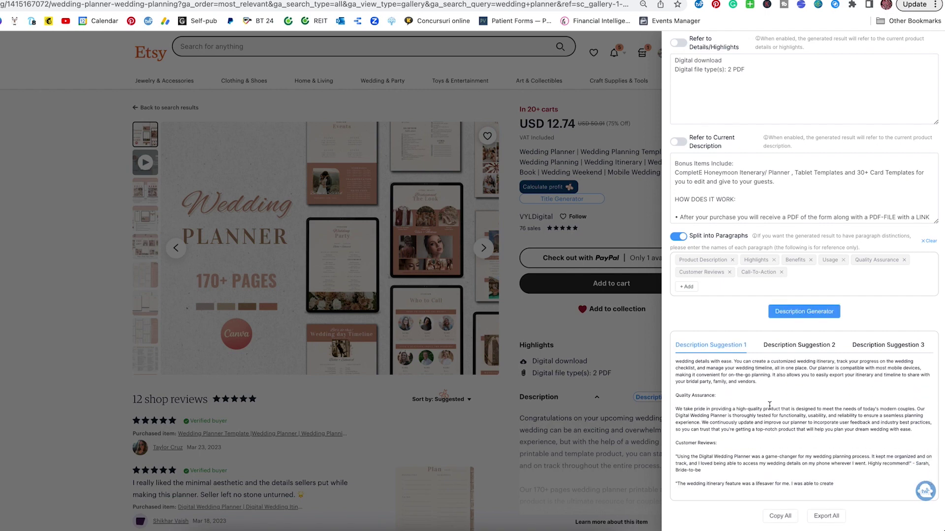
# Step: Examine the first description suggestion from its beginning, highlighting the Product Description heading, and compare it with the chosen paragraph names
pyautogui.scroll(10, 770, 410)
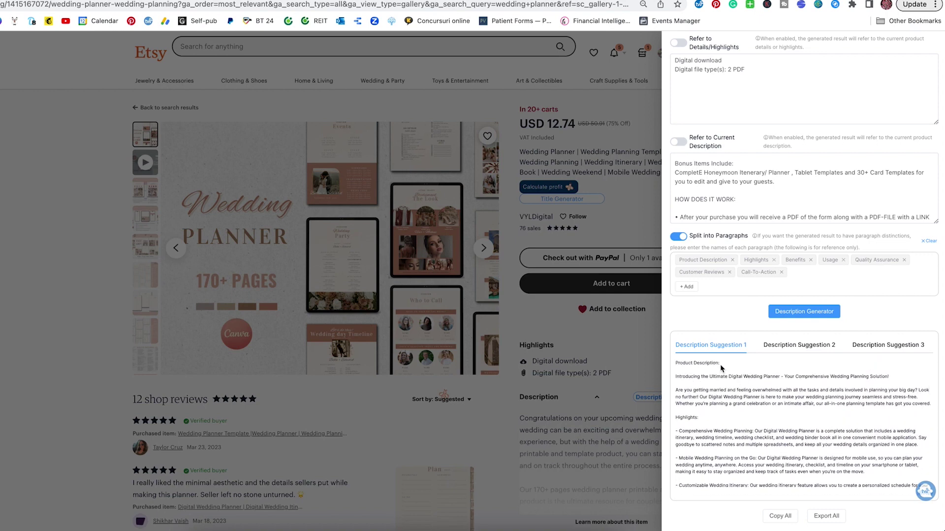
pyautogui.hotkey('alt', 'shift', 'Left')
pyautogui.hotkey('alt', 'shift', 'Left')
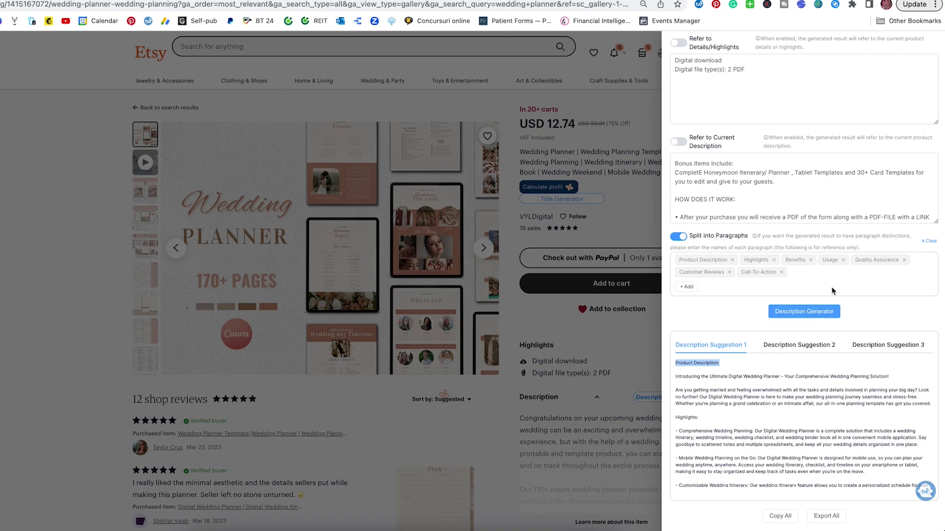
pyautogui.scroll(2, 836, 276)
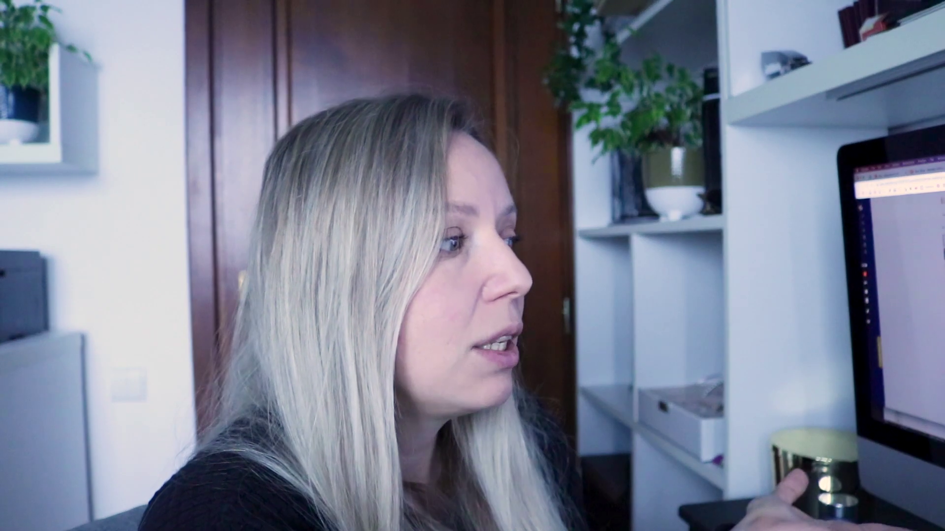